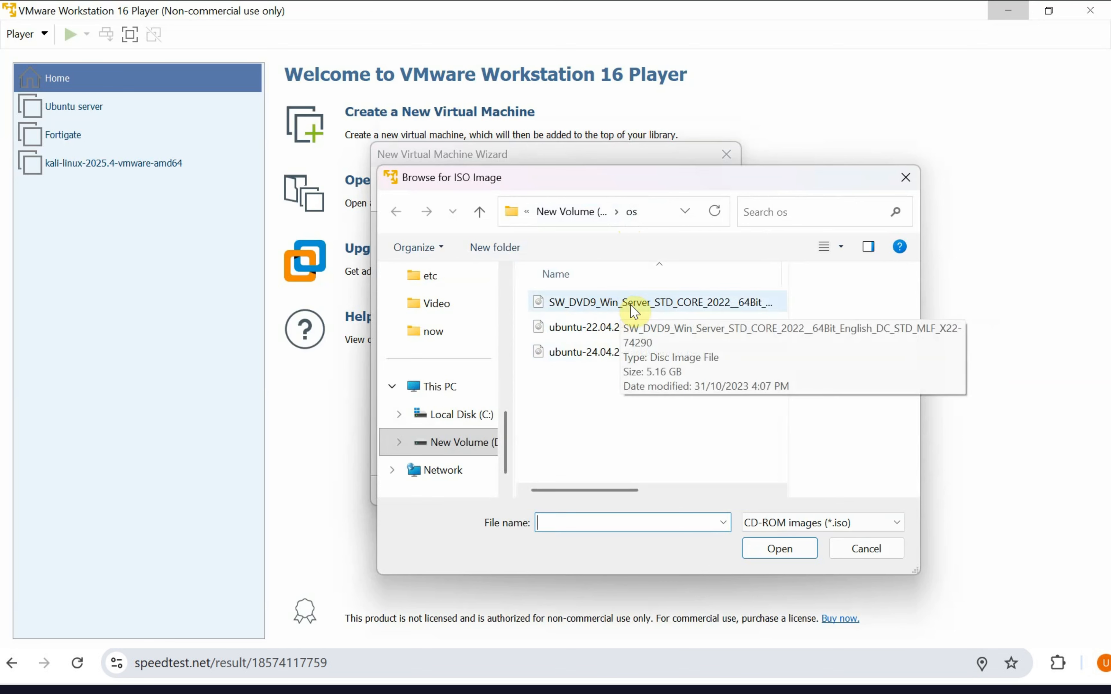
Step: Load the SW_DVD9_Win_Server_STD_CORE_2022__64Bit_English ISO from the os folder as the installer disc image and continue to the Easy Install information
{"action": "left_click", "coordinate": [634, 311]}
{"action": "left_click", "coordinate": [780, 549]}
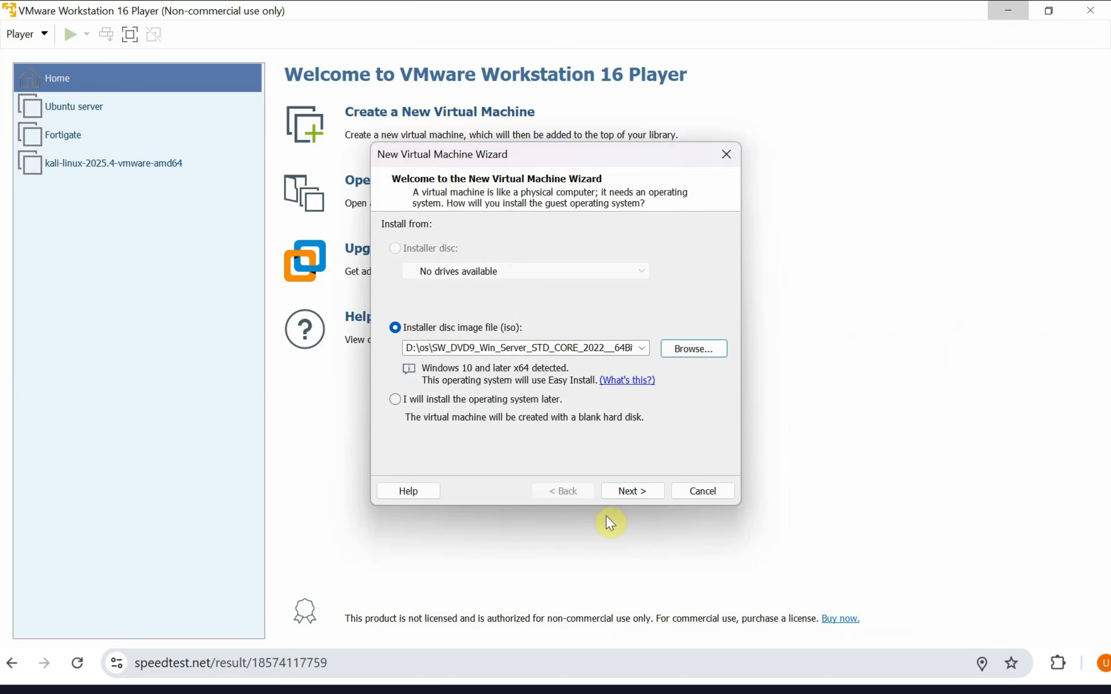
{"action": "left_click", "coordinate": [638, 492]}
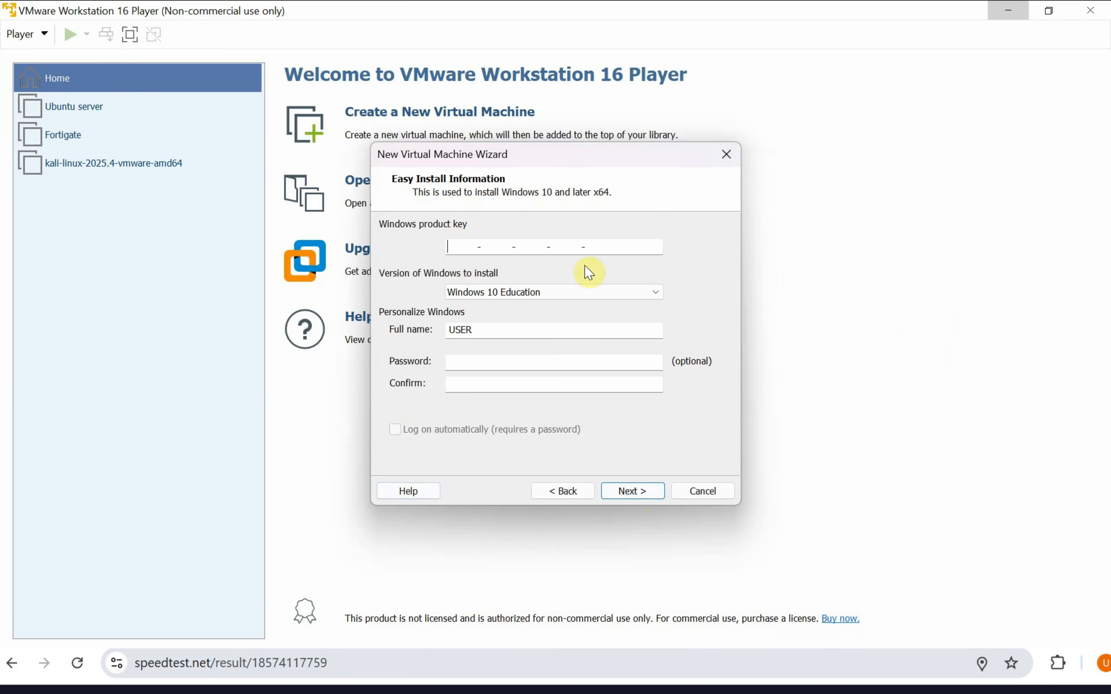
Step: Choose Windows 10 Education as the version to install and set the full name to Administrator
{"action": "left_click", "coordinate": [659, 292]}
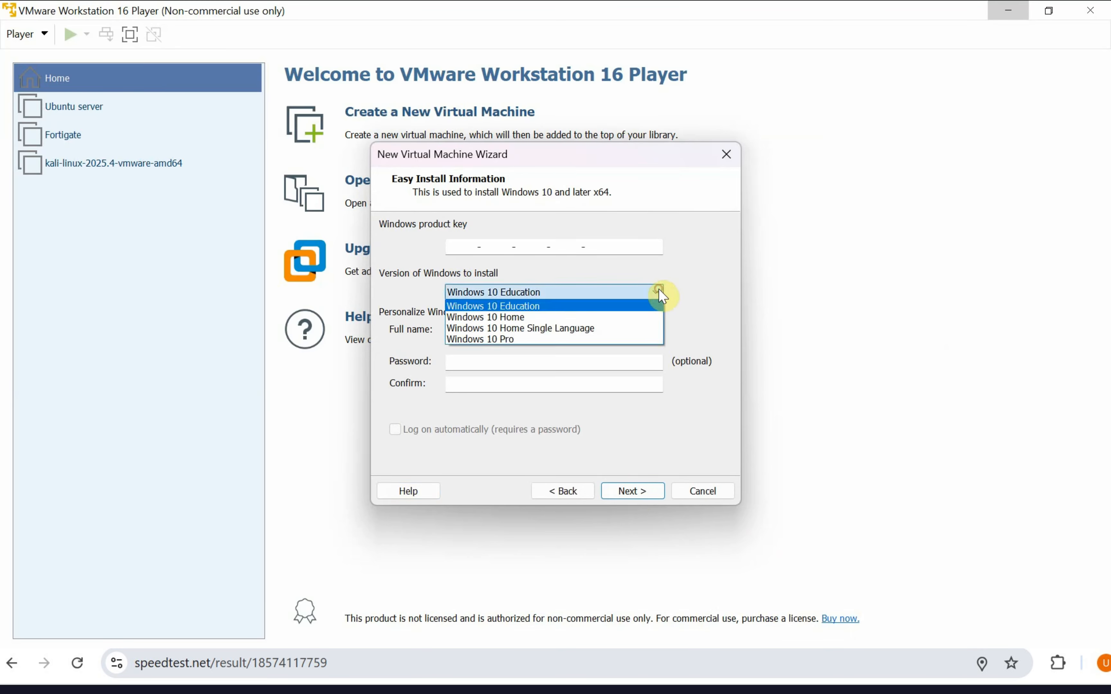
{"action": "left_click", "coordinate": [551, 305]}
{"action": "left_click", "coordinate": [495, 332]}
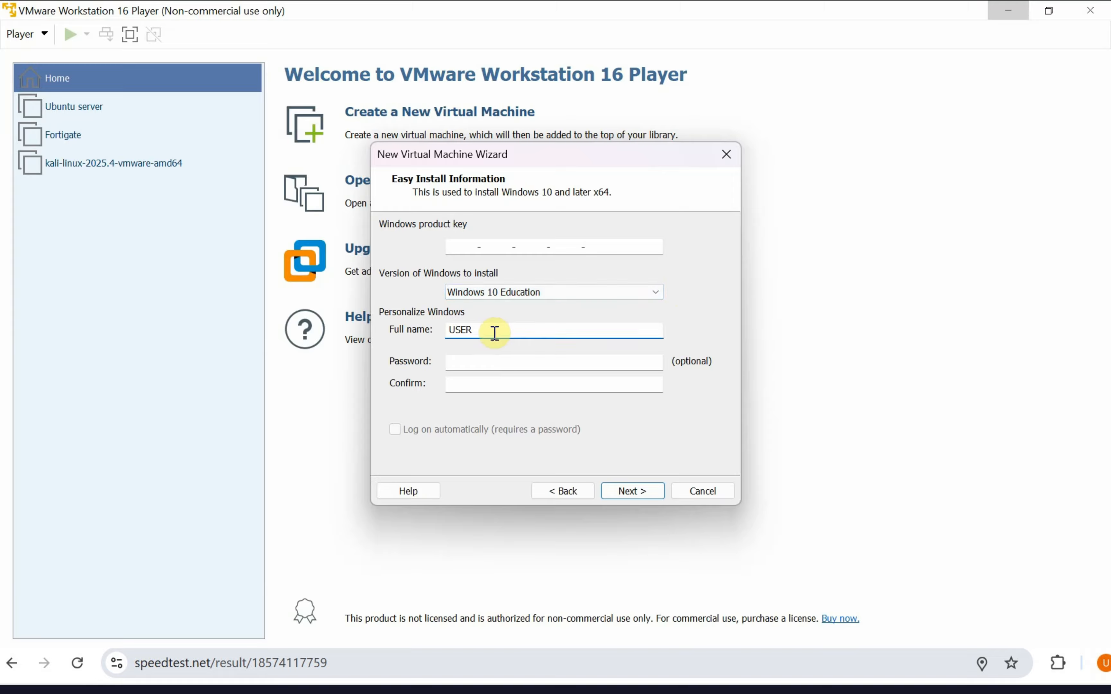
{"action": "key", "text": "BackSpace"}
{"action": "key", "text": "BackSpace"}
{"action": "key", "text": "BackSpace"}
{"action": "key", "text": "BackSpace"}
{"action": "key", "text": "Caps_Lock"}
{"action": "type", "text": "A"}
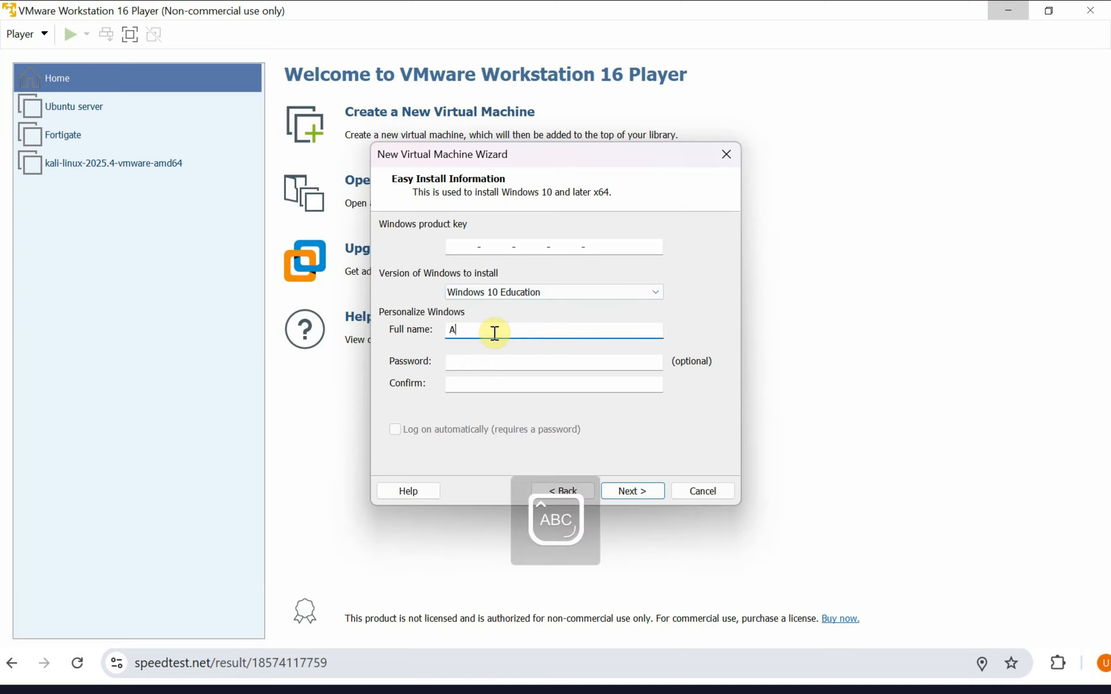
{"action": "key", "text": "Caps_Lock"}
{"action": "type", "text": "dministrator"}
Step: Enter and confirm the account password, and continue without a Windows product key
{"action": "left_click", "coordinate": [509, 364]}
{"action": "key", "text": "Caps_Lock"}
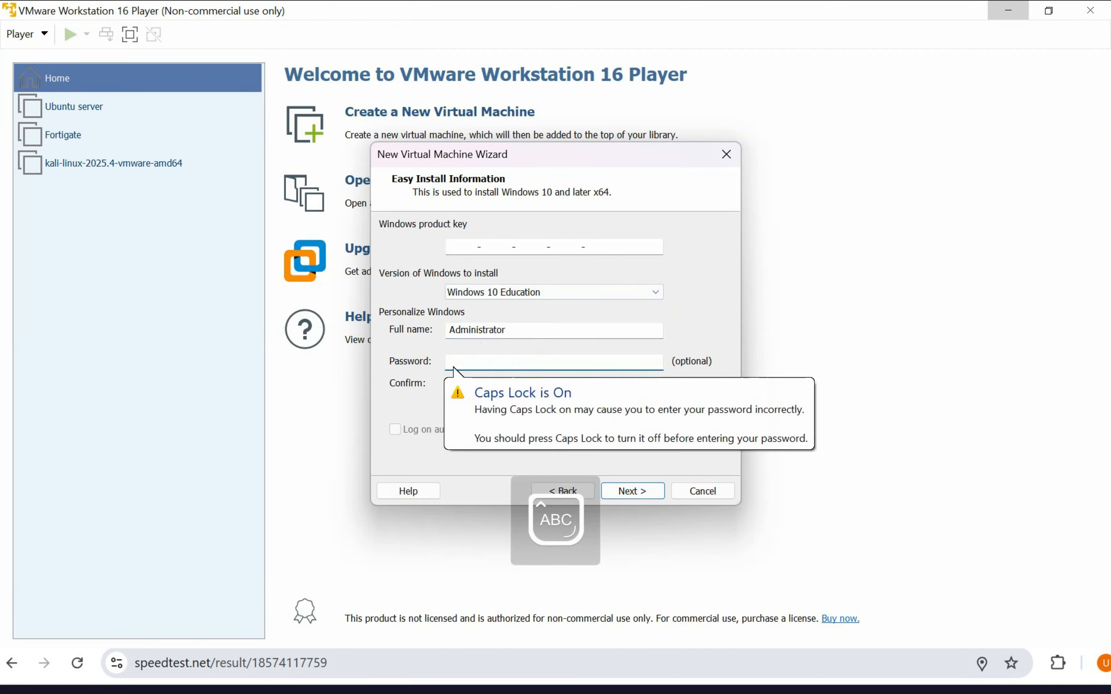
{"action": "type", "text": "•"}
{"action": "key", "text": "Caps_Lock"}
{"action": "type", "text": "•••••••"}
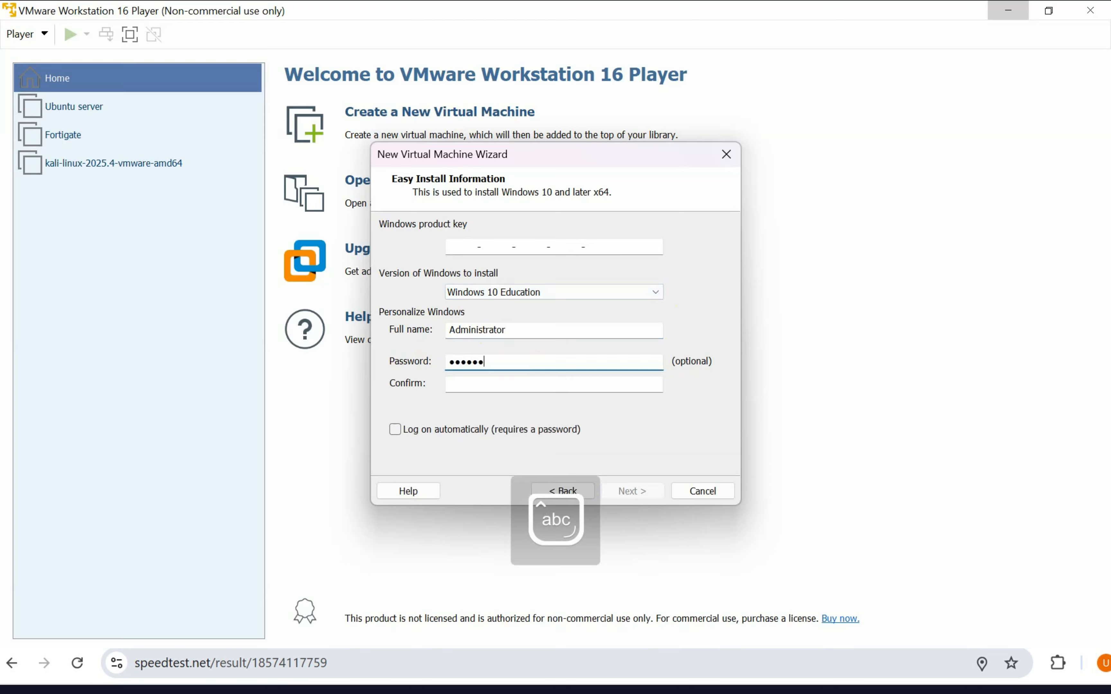
{"action": "left_click", "coordinate": [506, 382]}
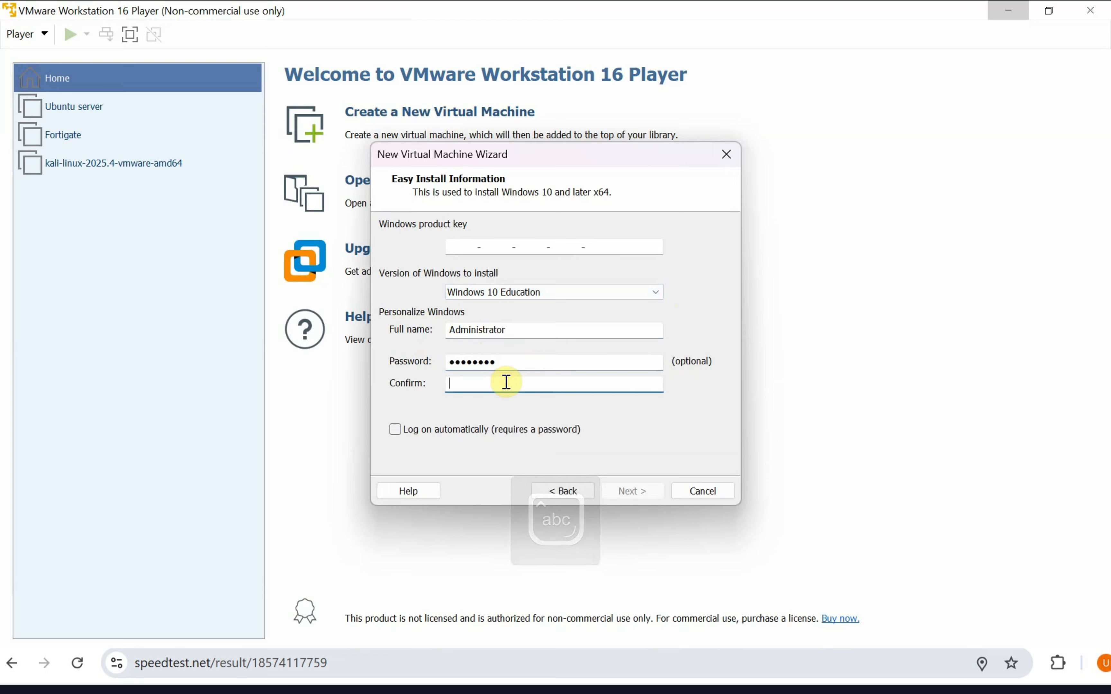
{"action": "type", "text": "••••••••"}
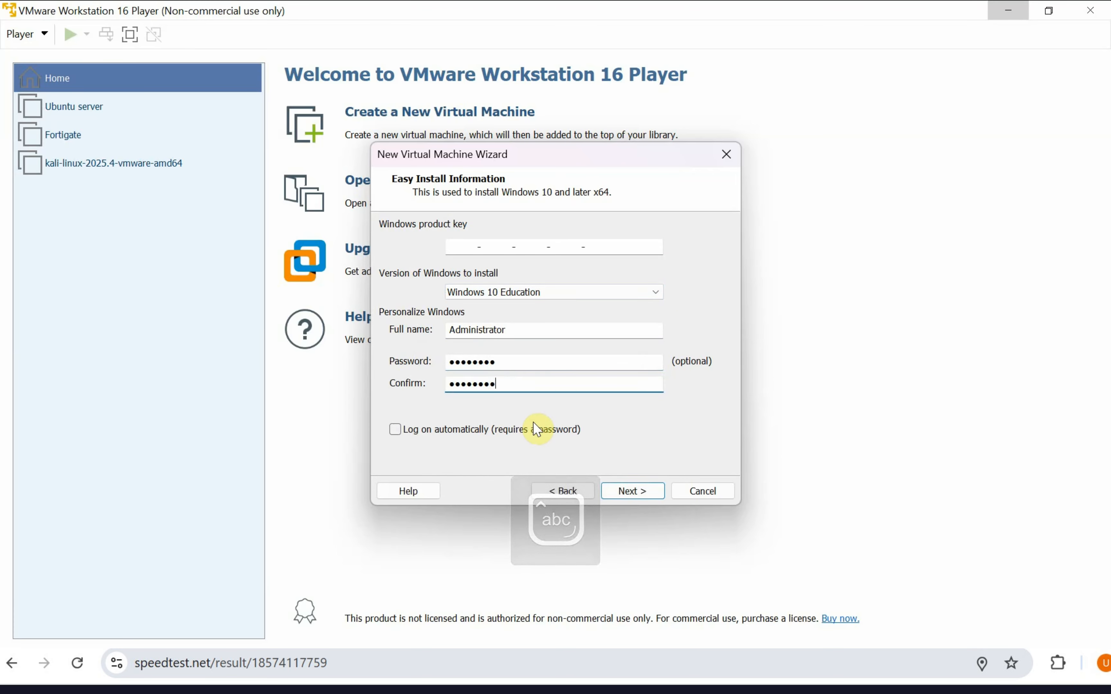
{"action": "left_click", "coordinate": [628, 486]}
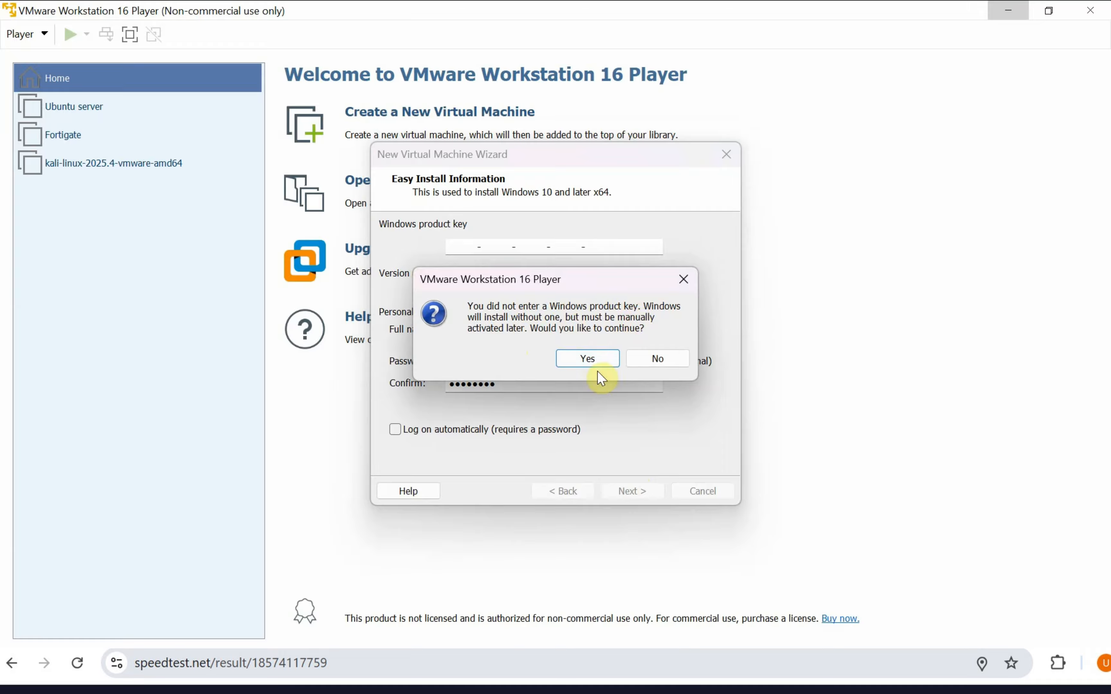
{"action": "left_click", "coordinate": [596, 361]}
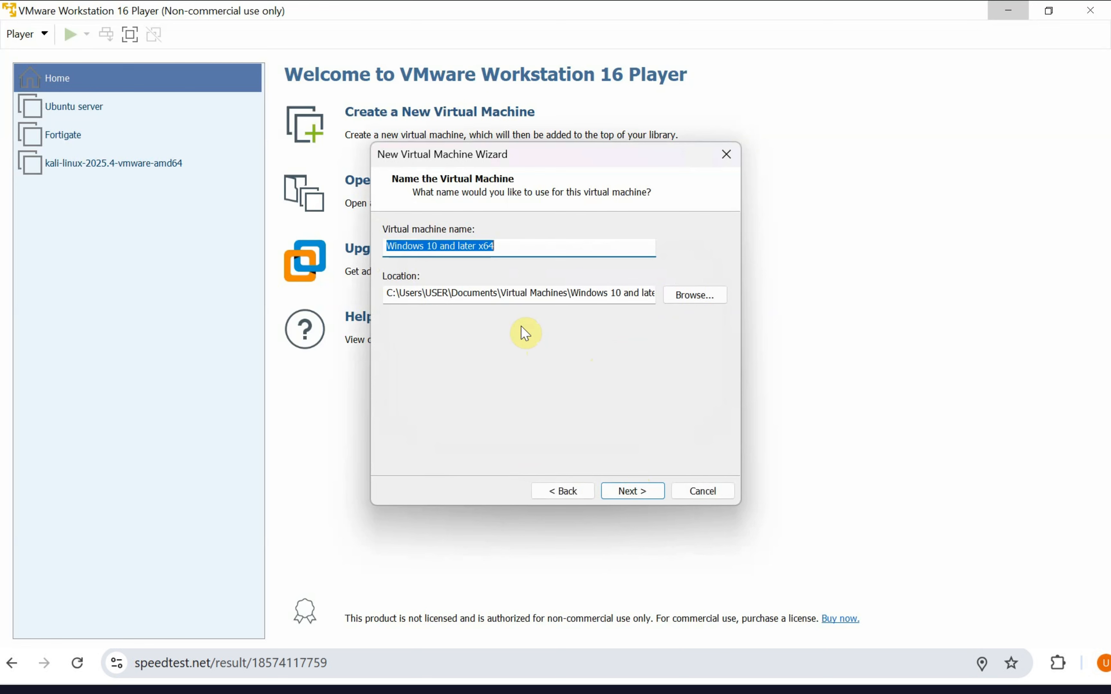
Step: Name the virtual machine Windows Server and accept a 60 GB maximum disk size split into multiple files
{"action": "left_click", "coordinate": [520, 252]}
{"action": "key", "text": "BackSpace"}
{"action": "key", "text": "BackSpace"}
{"action": "key", "text": "BackSpace"}
{"action": "key", "text": "BackSpace"}
{"action": "key", "text": "BackSpace"}
{"action": "key", "text": "BackSpace"}
{"action": "key", "text": "BackSpace"}
{"action": "key", "text": "BackSpace"}
{"action": "key", "text": "BackSpace"}
{"action": "key", "text": "BackSpace"}
{"action": "key", "text": "BackSpace"}
{"action": "key", "text": "BackSpace"}
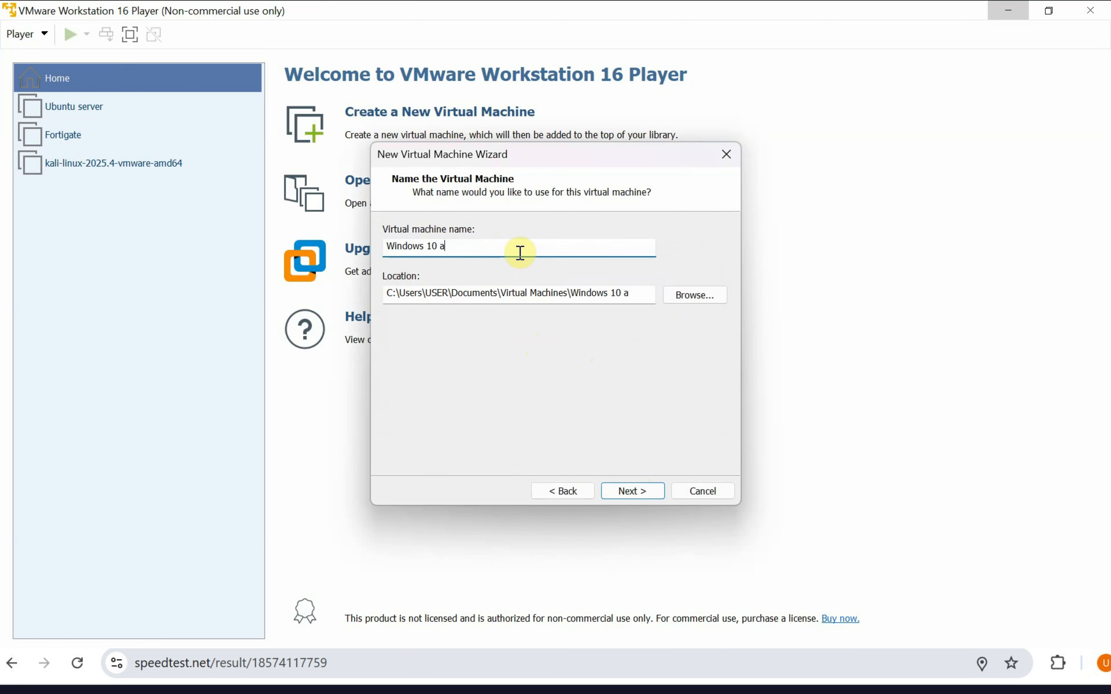
{"action": "key", "text": "BackSpace"}
{"action": "key", "text": "BackSpace"}
{"action": "key", "text": "BackSpace"}
{"action": "key", "text": "BackSpace"}
{"action": "key", "text": "Caps_Lock"}
{"action": "type", "text": "S"}
{"action": "key", "text": "Caps_Lock"}
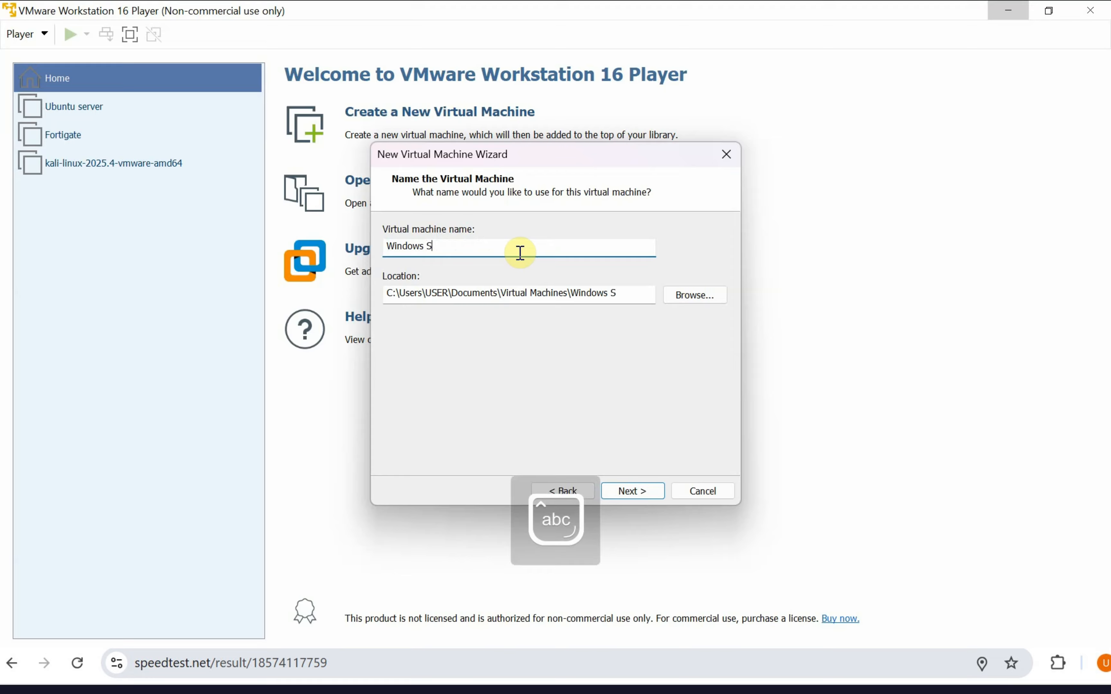
{"action": "type", "text": "erver"}
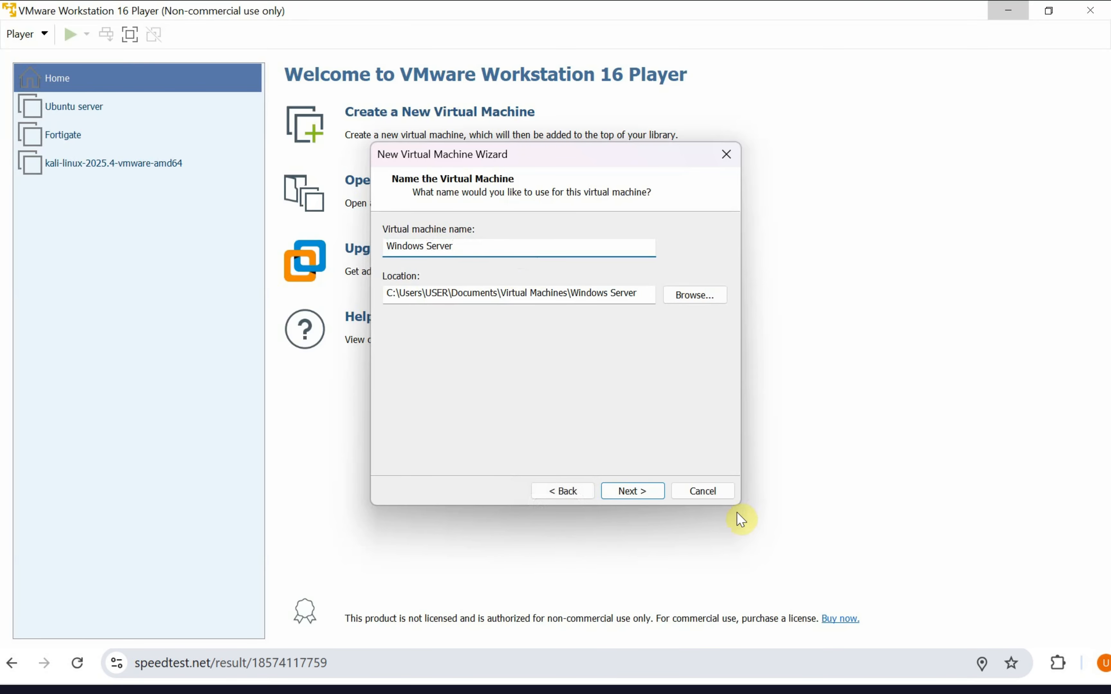
{"action": "left_click", "coordinate": [628, 494]}
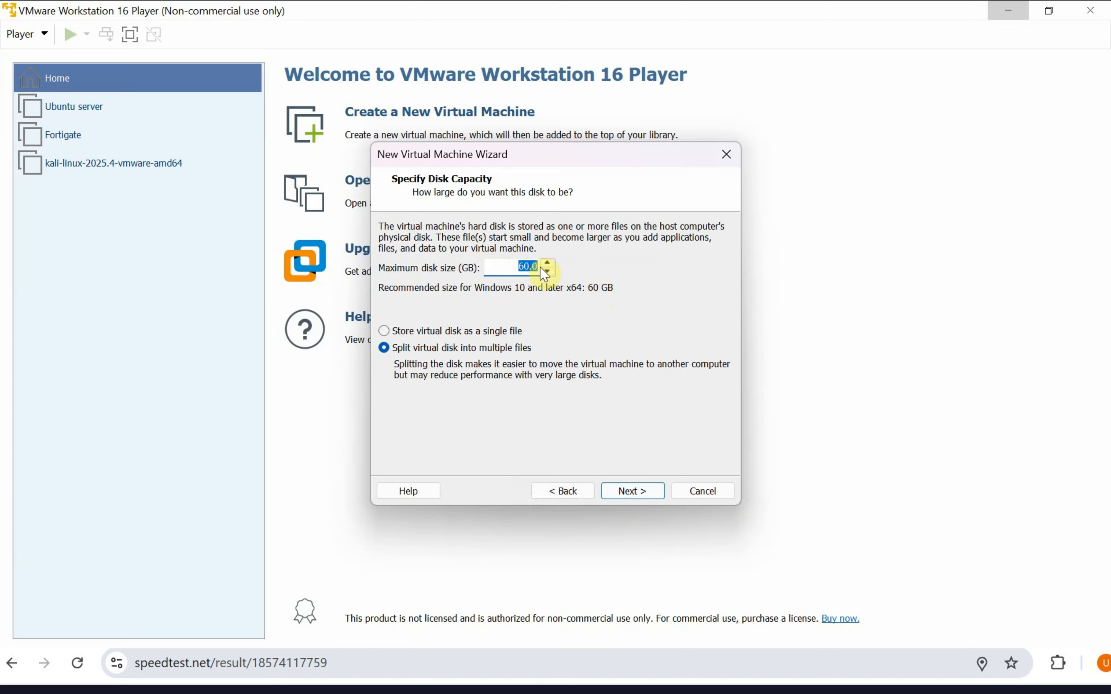
{"action": "left_click", "coordinate": [643, 492]}
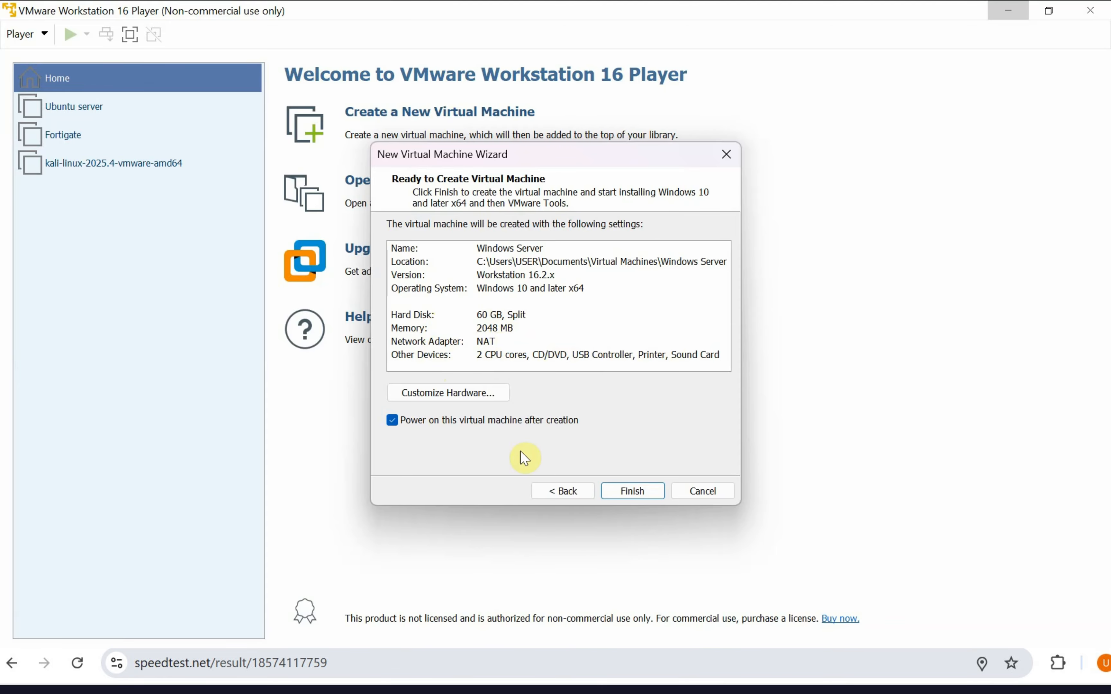
Step: Review the virtual machine's network adapter connection options and the hardware types available to add, including a network adapter
{"action": "left_click", "coordinate": [462, 394]}
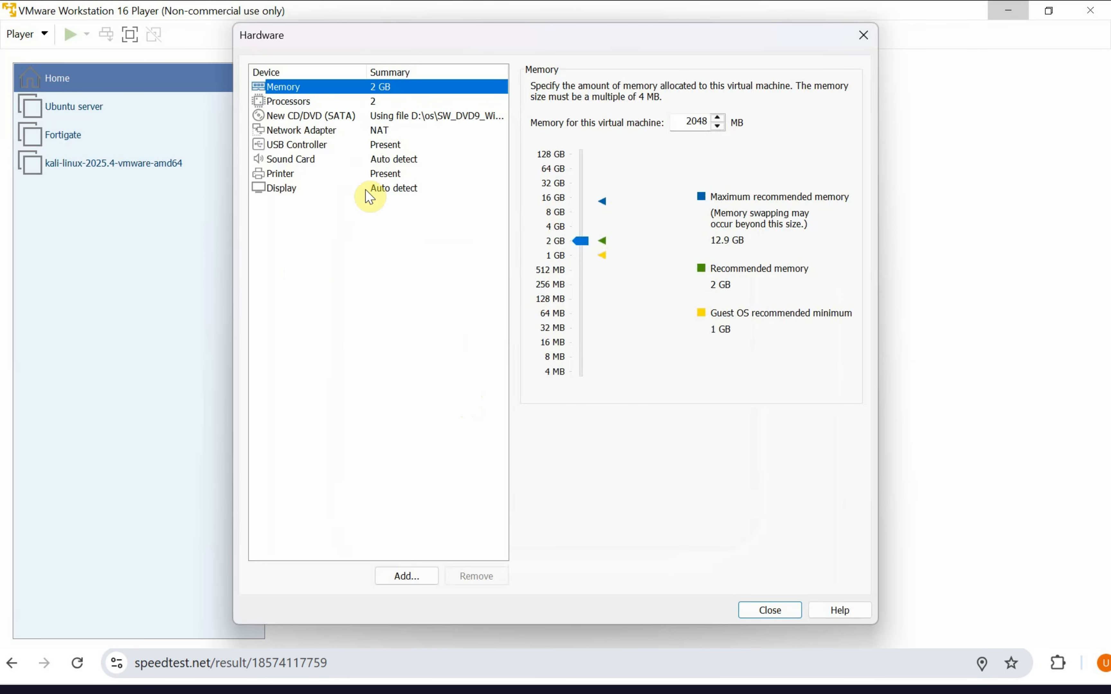
{"action": "left_click", "coordinate": [302, 130]}
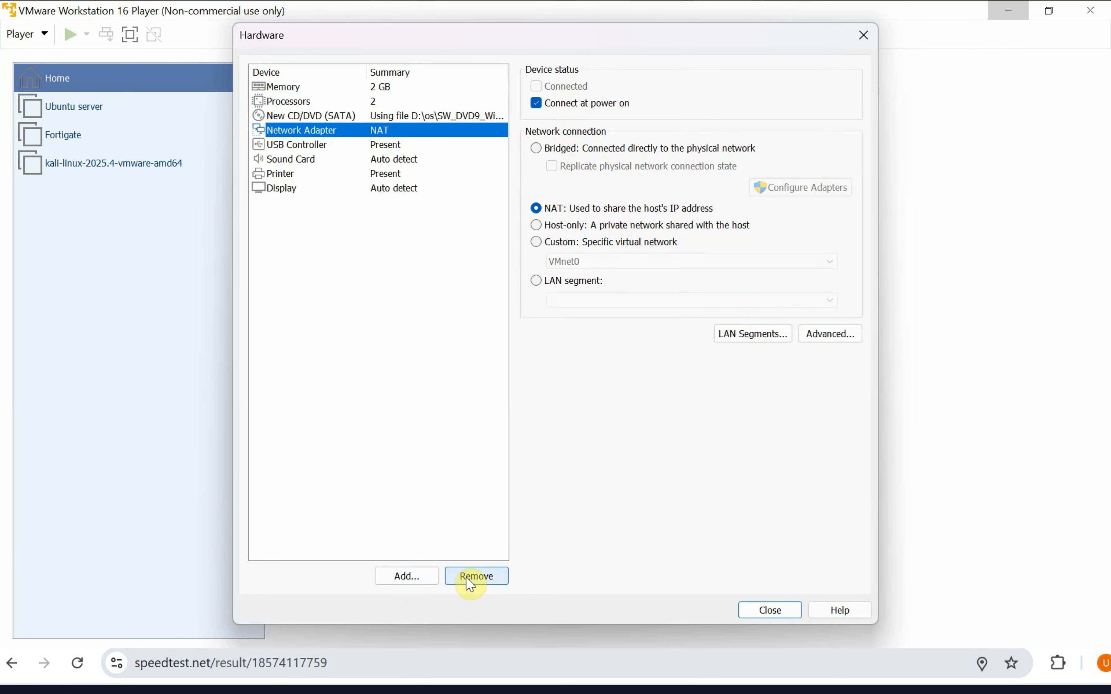
{"action": "left_click", "coordinate": [421, 577]}
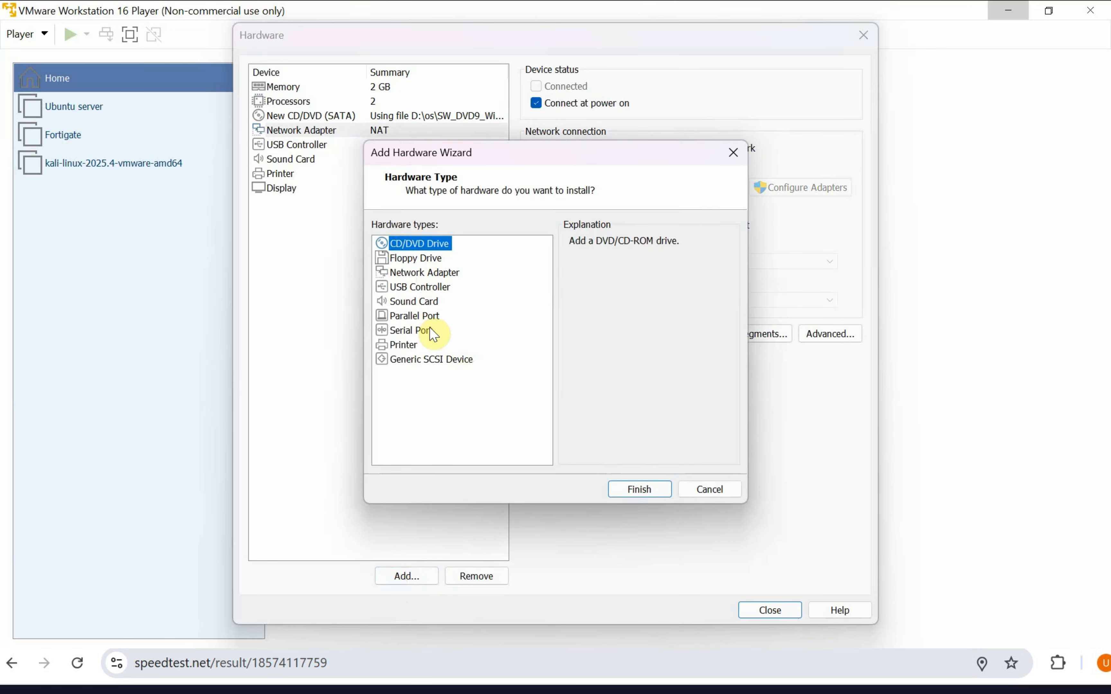
{"action": "left_click", "coordinate": [441, 279]}
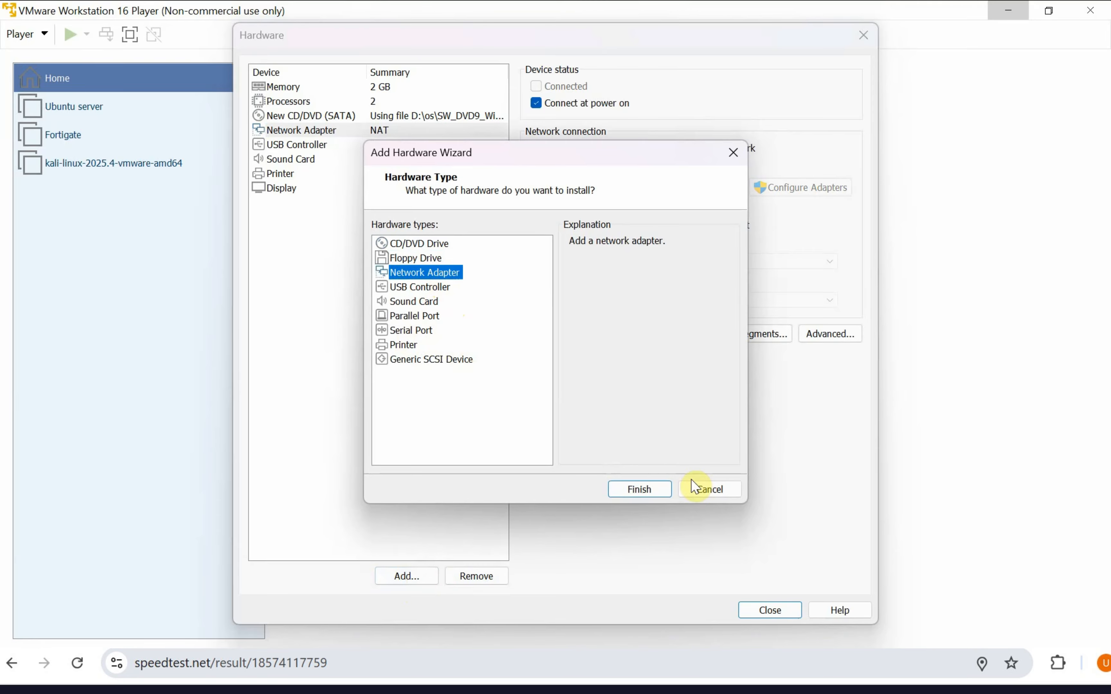
{"action": "left_click", "coordinate": [710, 490]}
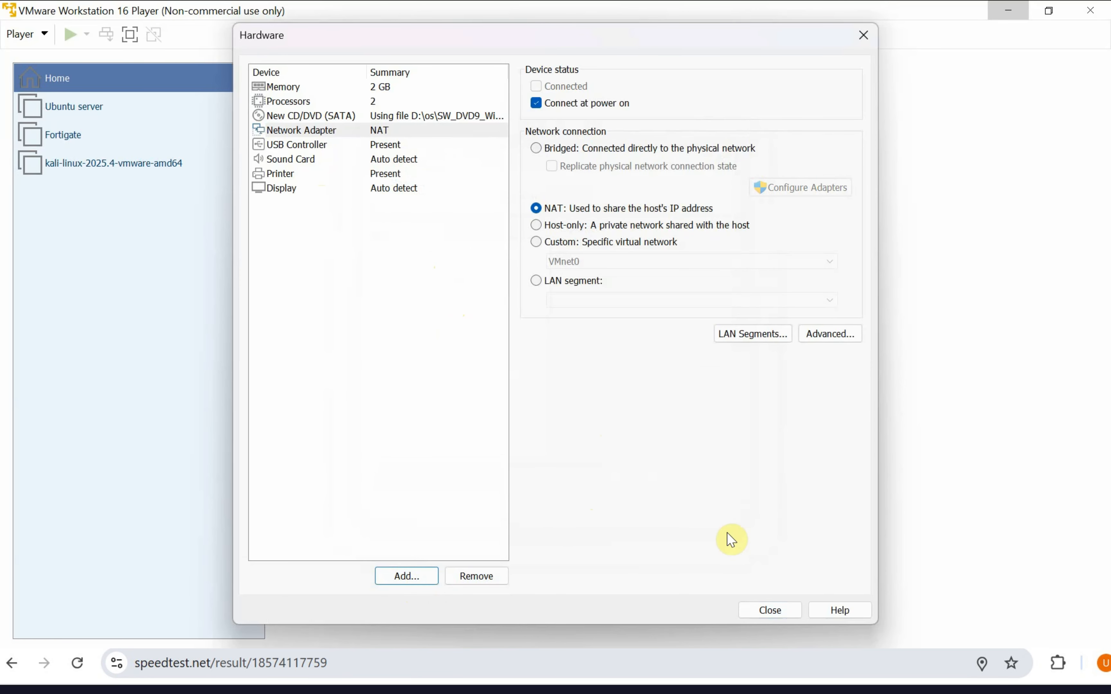
{"action": "left_click", "coordinate": [758, 605]}
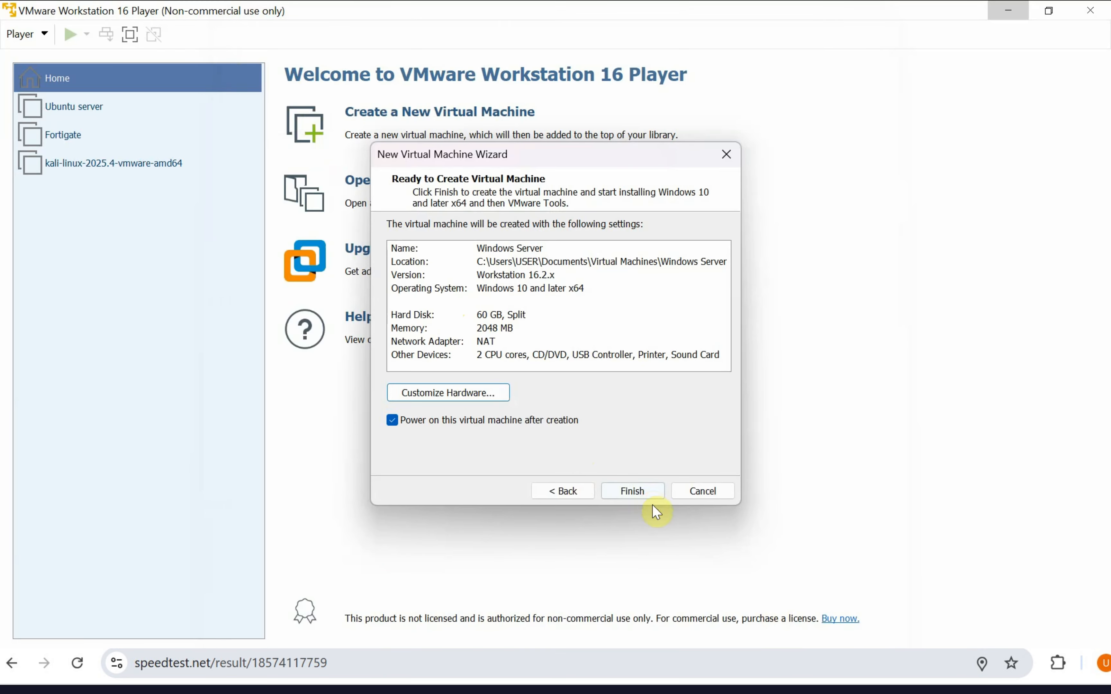
Step: Create and power on the virtual machine, dismiss the side channel mitigations hint, and boot from the installation DVD
{"action": "left_click", "coordinate": [635, 491]}
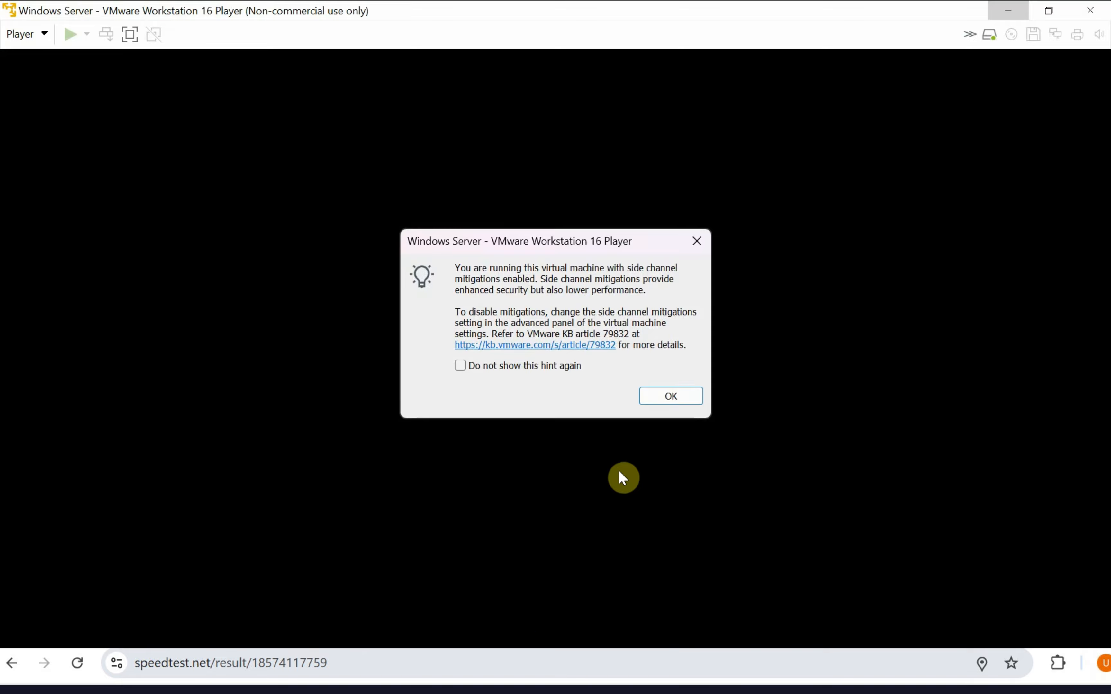
{"action": "left_click", "coordinate": [656, 398]}
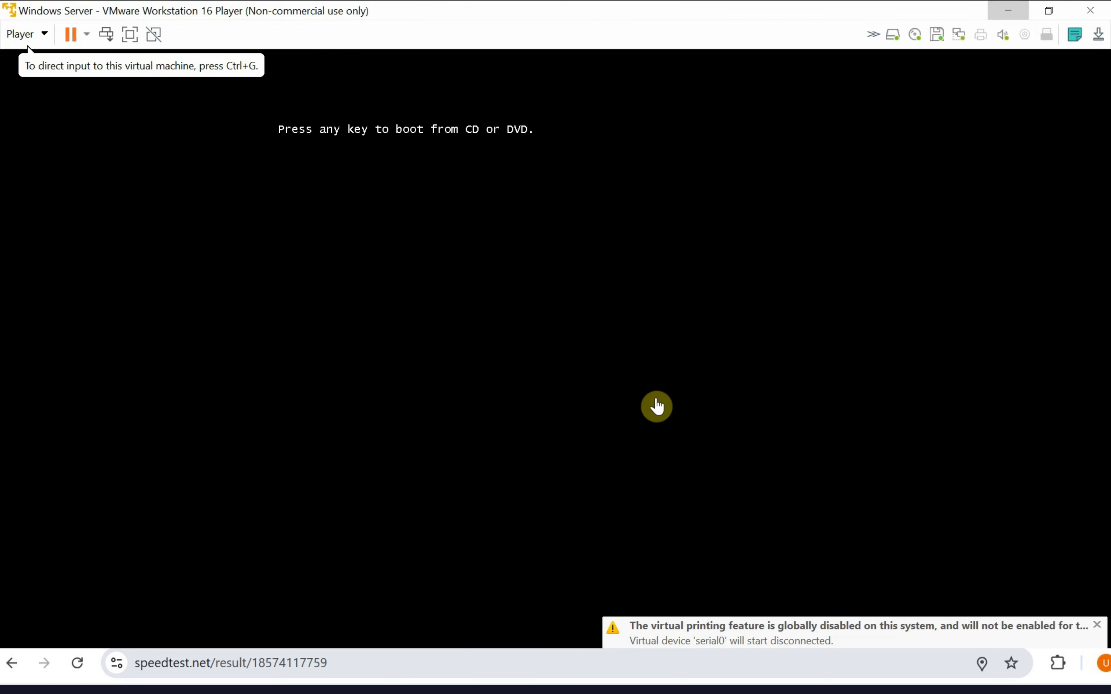
{"action": "key", "text": "Return"}
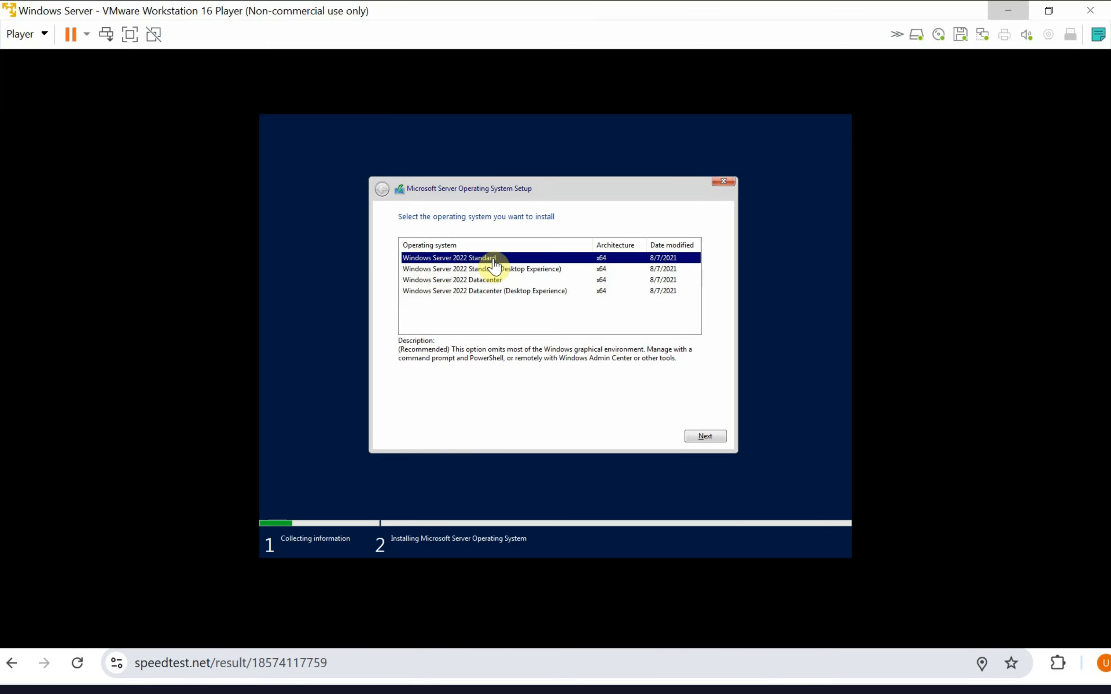
Step: Select Windows Server 2022 Standard (Desktop Experience) as the operating system to install and proceed
{"action": "left_click", "coordinate": [485, 278]}
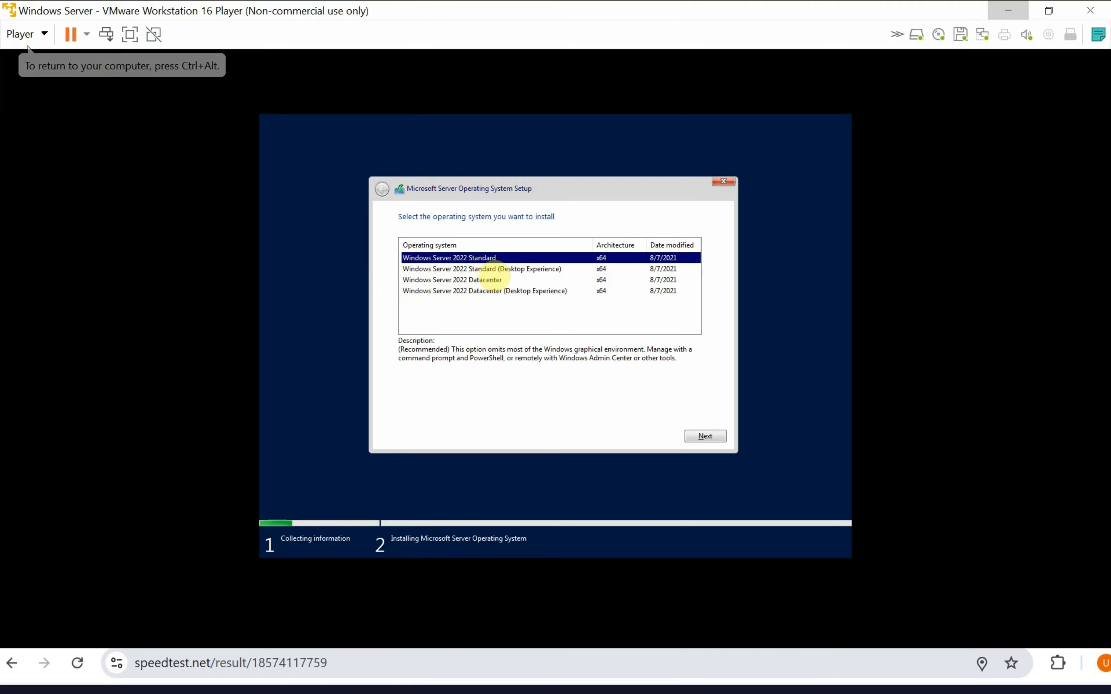
{"action": "left_click", "coordinate": [512, 270]}
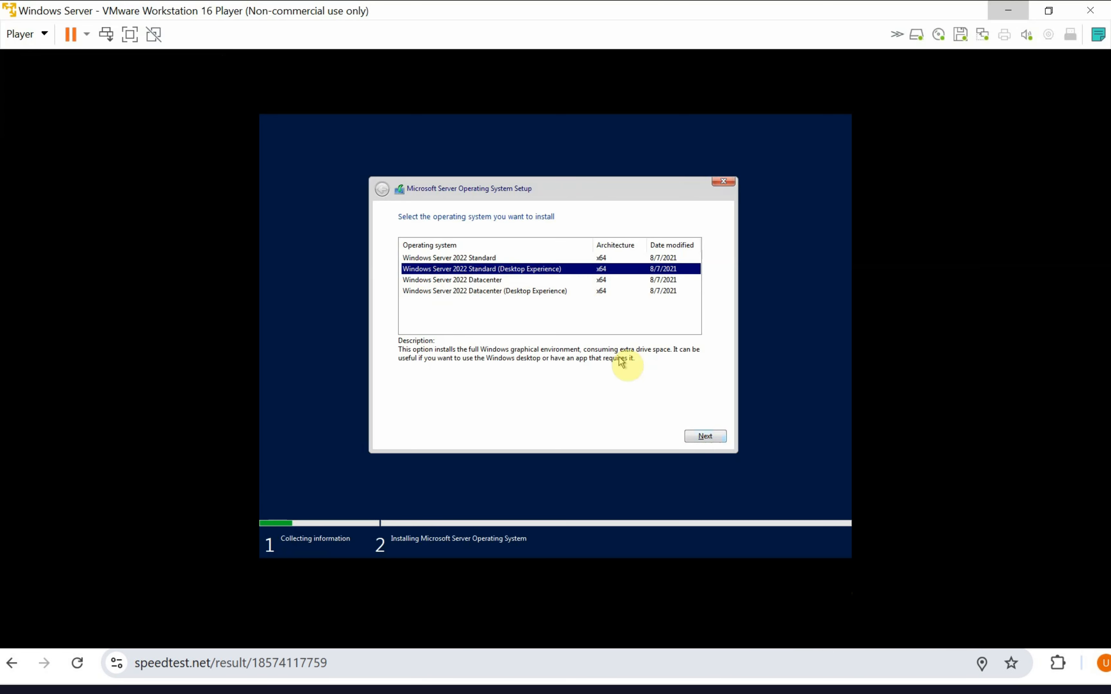
{"action": "left_click", "coordinate": [706, 437]}
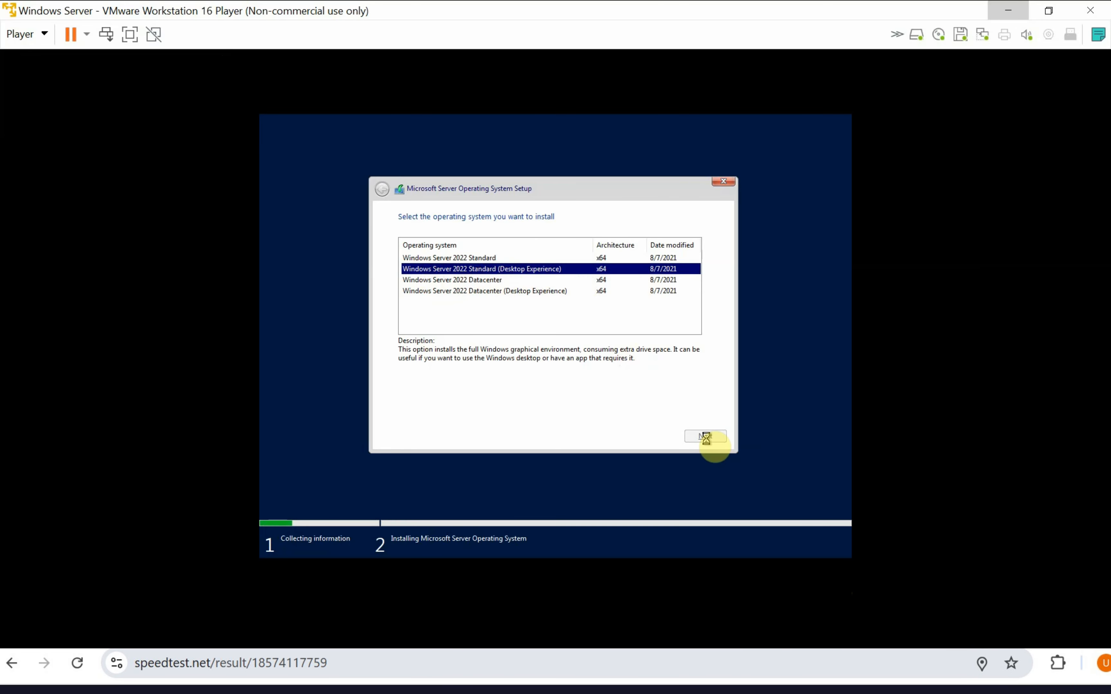